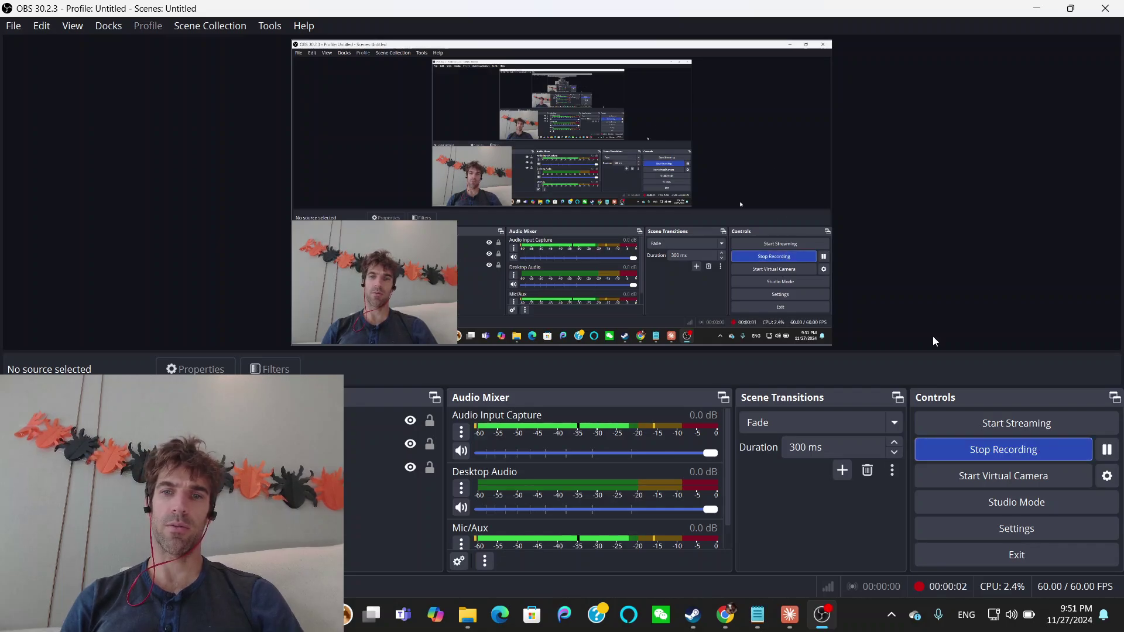
# Step: Copy the npm install -g command for the filesystem server from Claude's troubleshooting reply
pyautogui.click(797, 617)
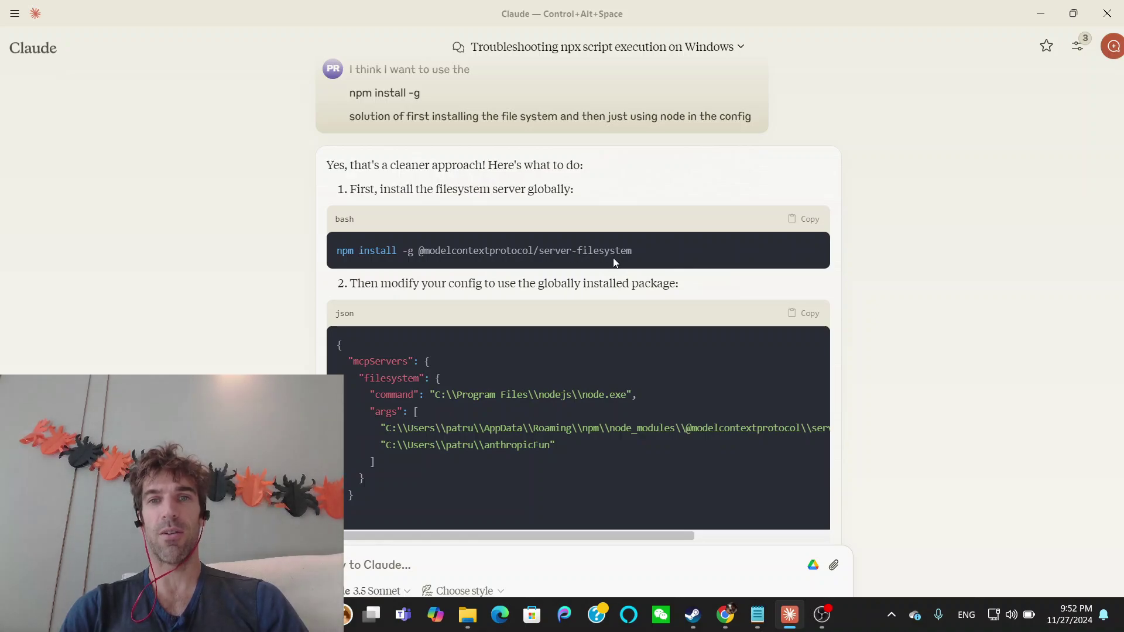
pyautogui.click(819, 223)
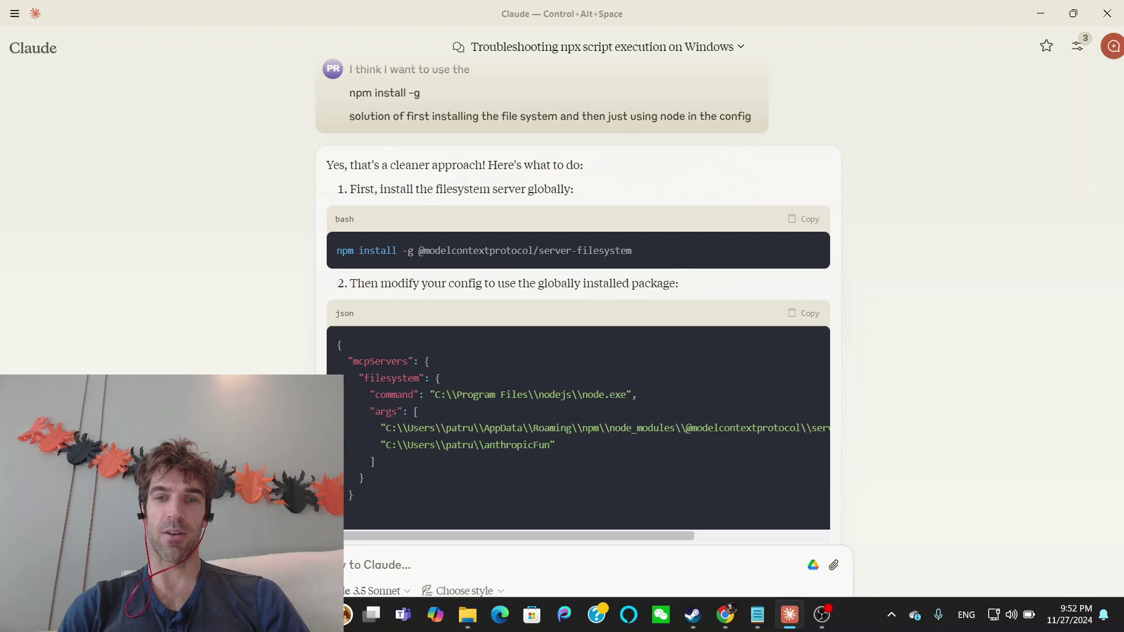
pyautogui.press('super')
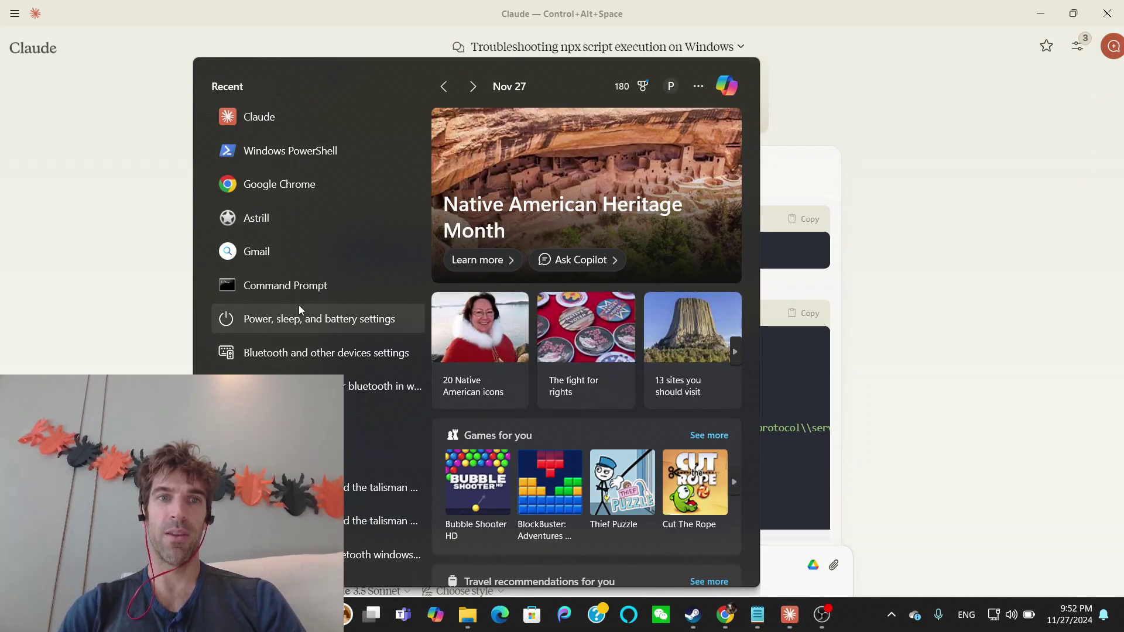
pyautogui.click(330, 160)
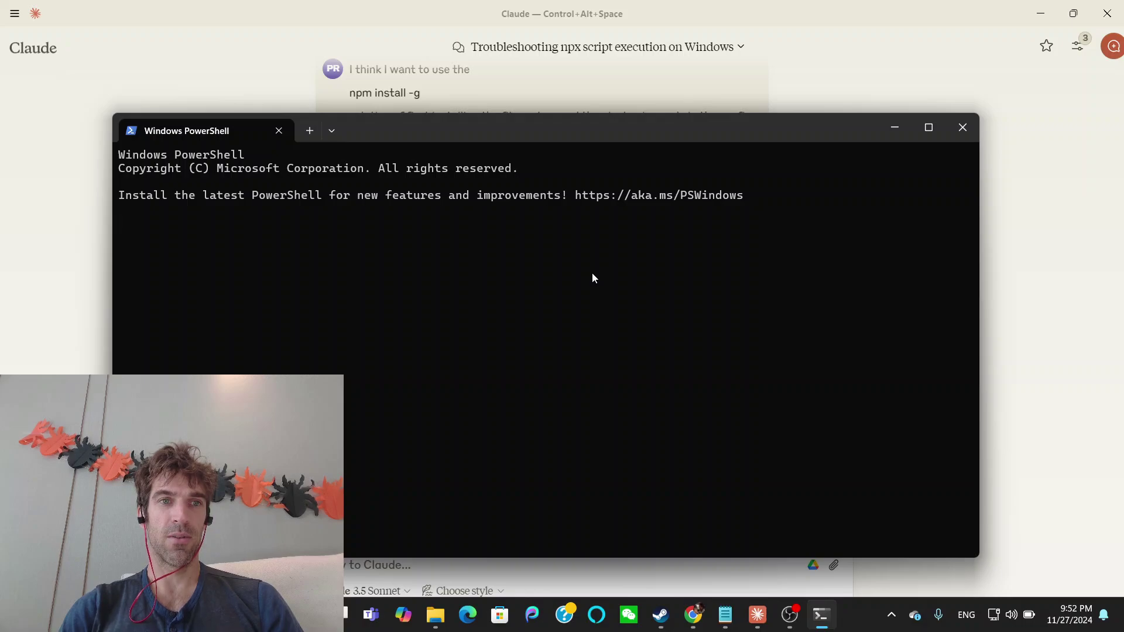
pyautogui.hotkey('ctrl', 'v')
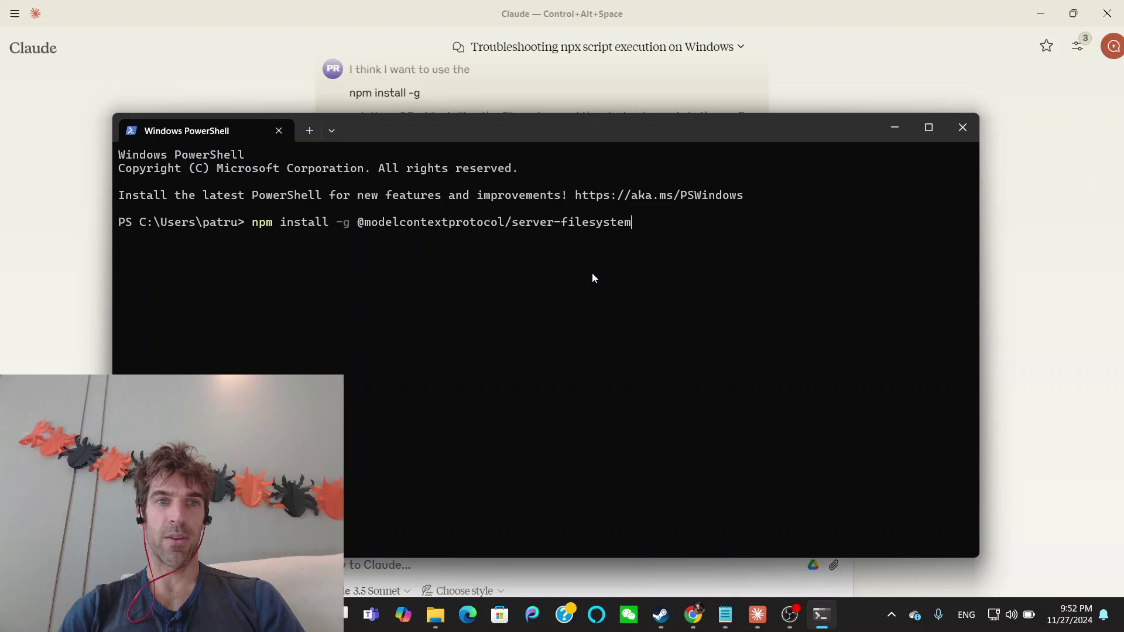
pyautogui.press('Return')
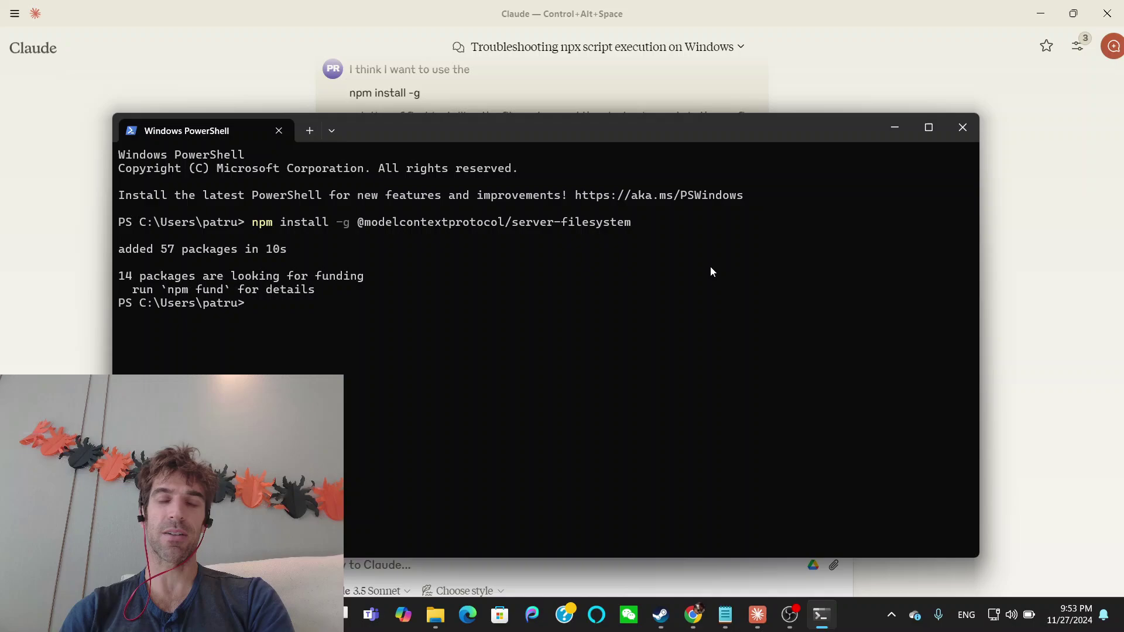
# Step: Copy Claude's suggested JSON config that runs node.exe with the globally installed filesystem server
pyautogui.click(995, 256)
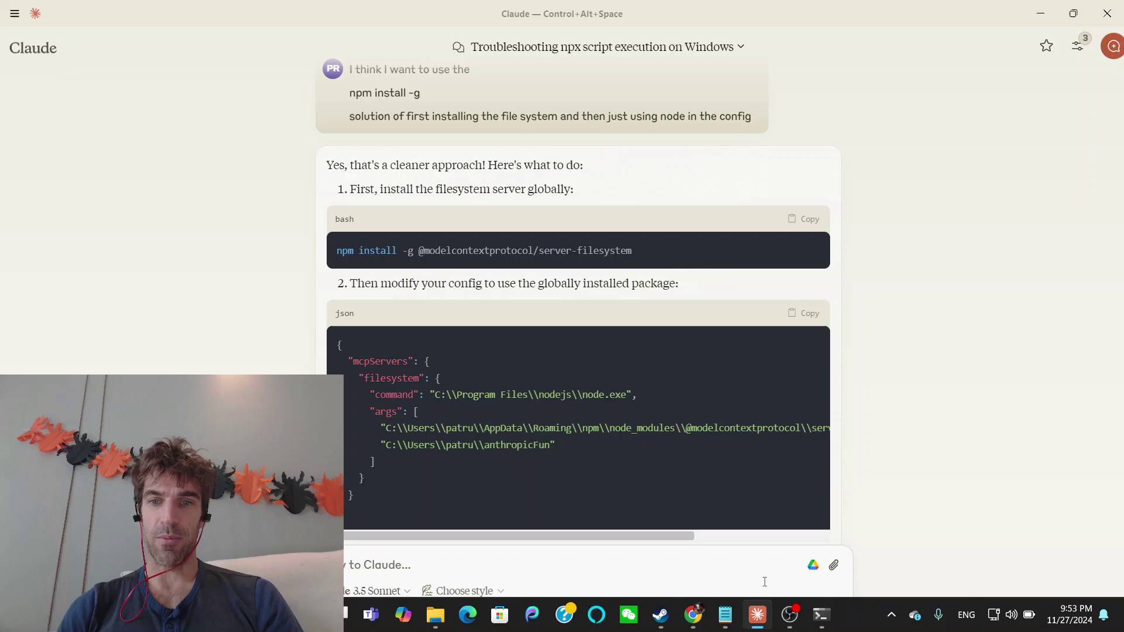
pyautogui.click(805, 312)
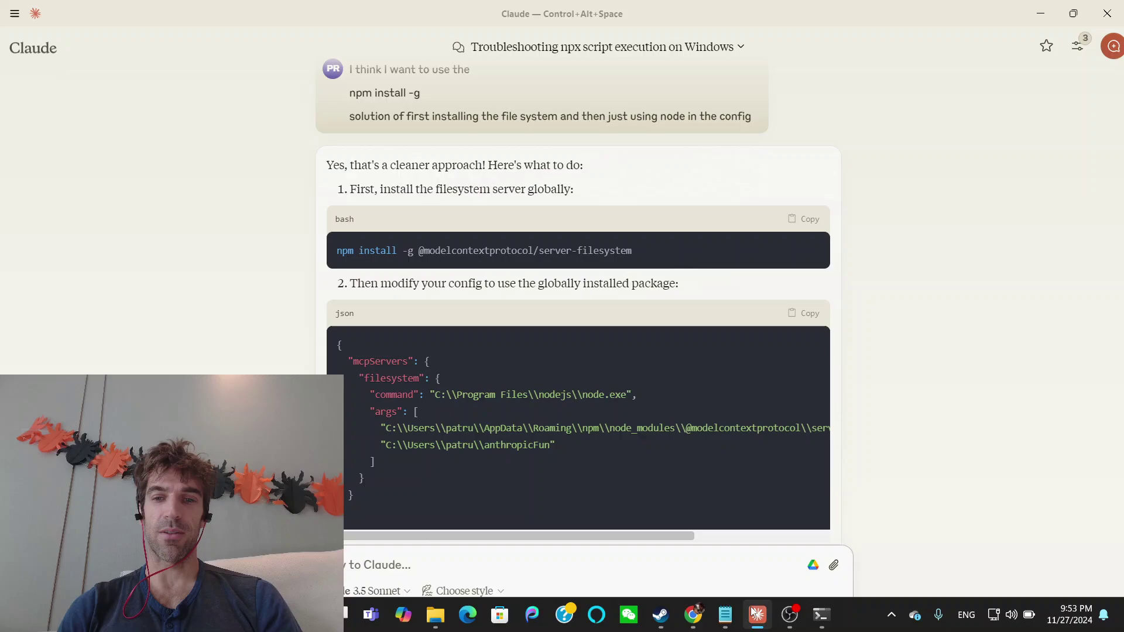
pyautogui.moveTo(755, 622)
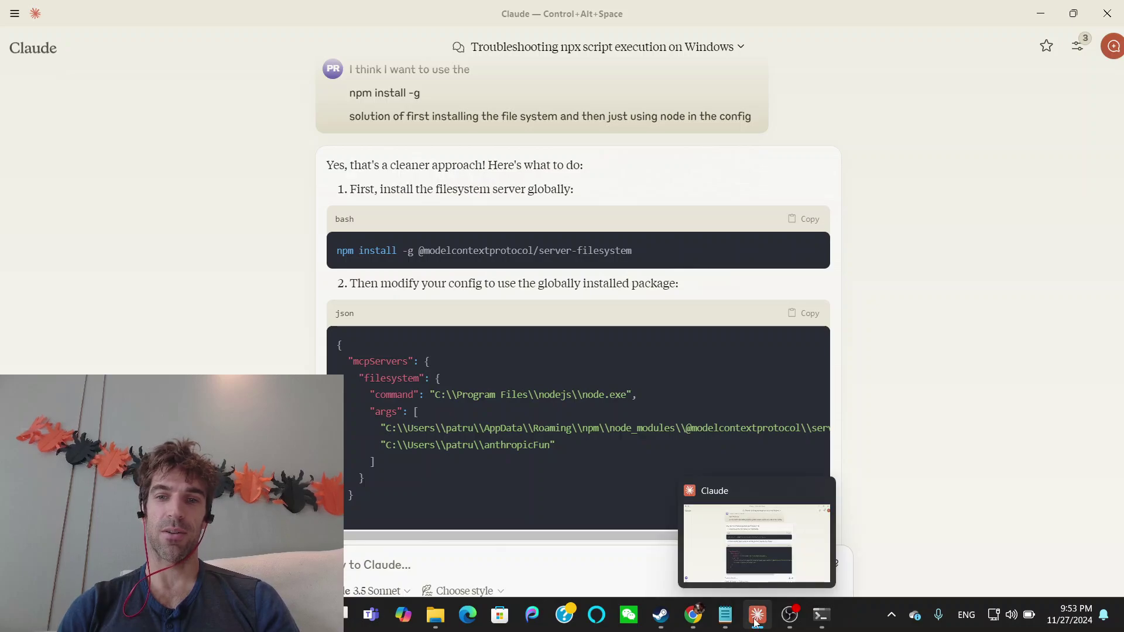
pyautogui.click(755, 622)
pyautogui.click(755, 622)
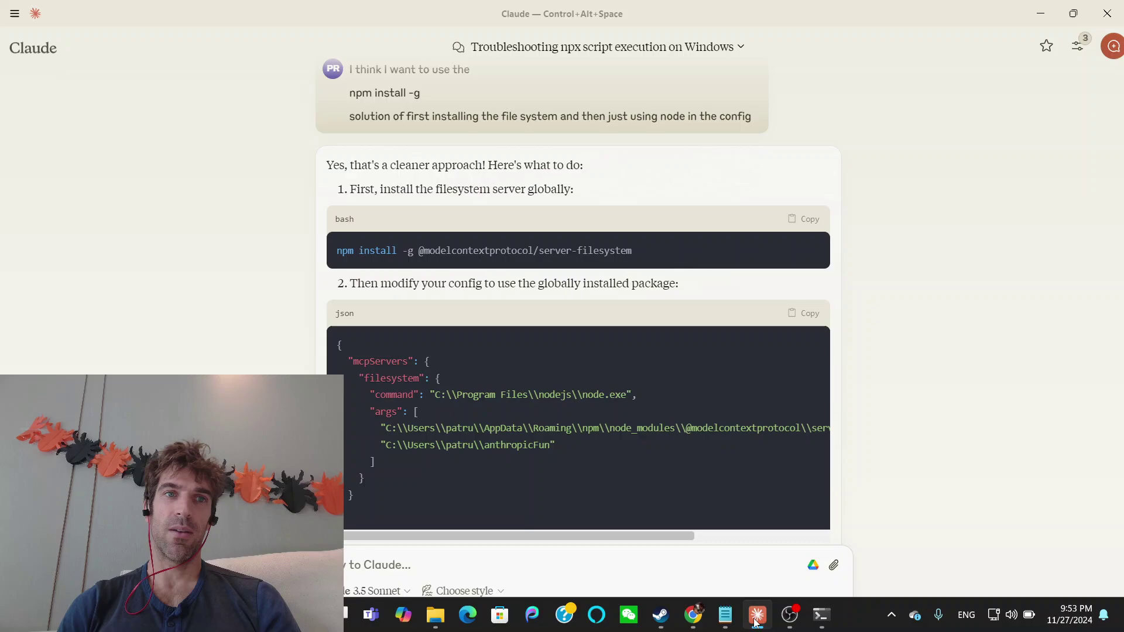
# Step: Review the filesystem server in Developer settings and open its AppData\Roaming\Claude config folder
pyautogui.click(14, 14)
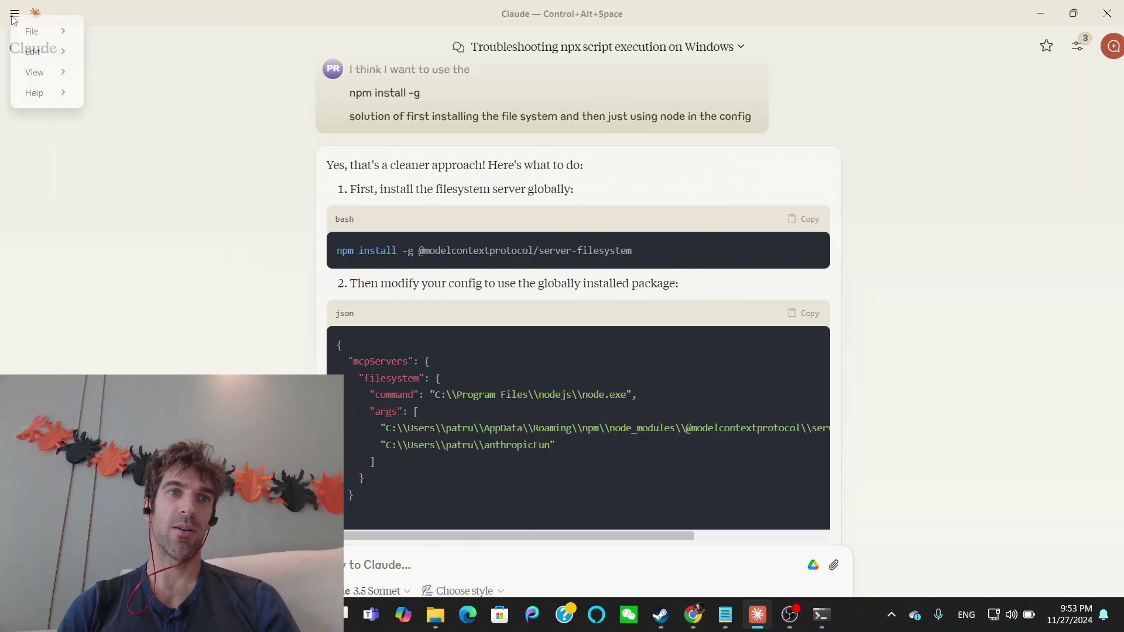
pyautogui.moveTo(32, 39)
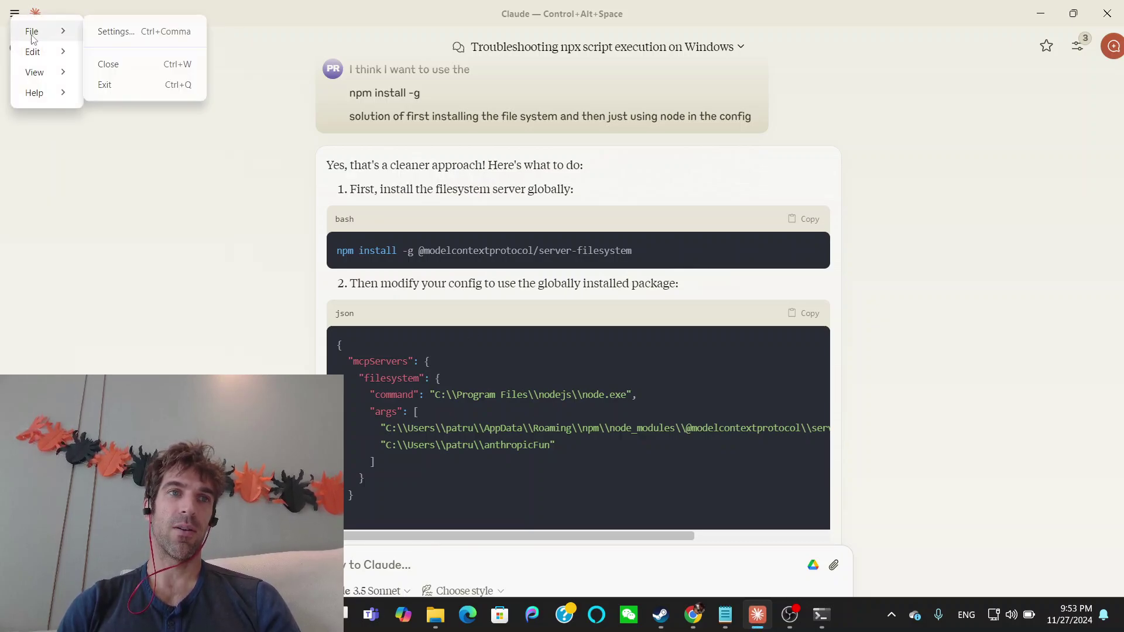
pyautogui.click(116, 32)
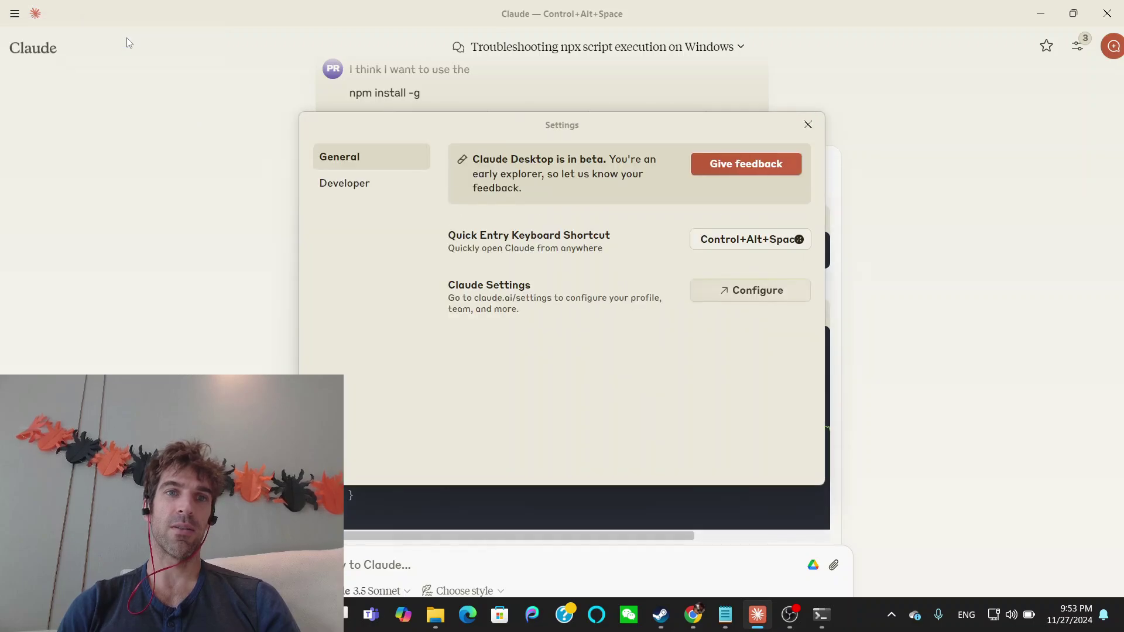
pyautogui.click(366, 188)
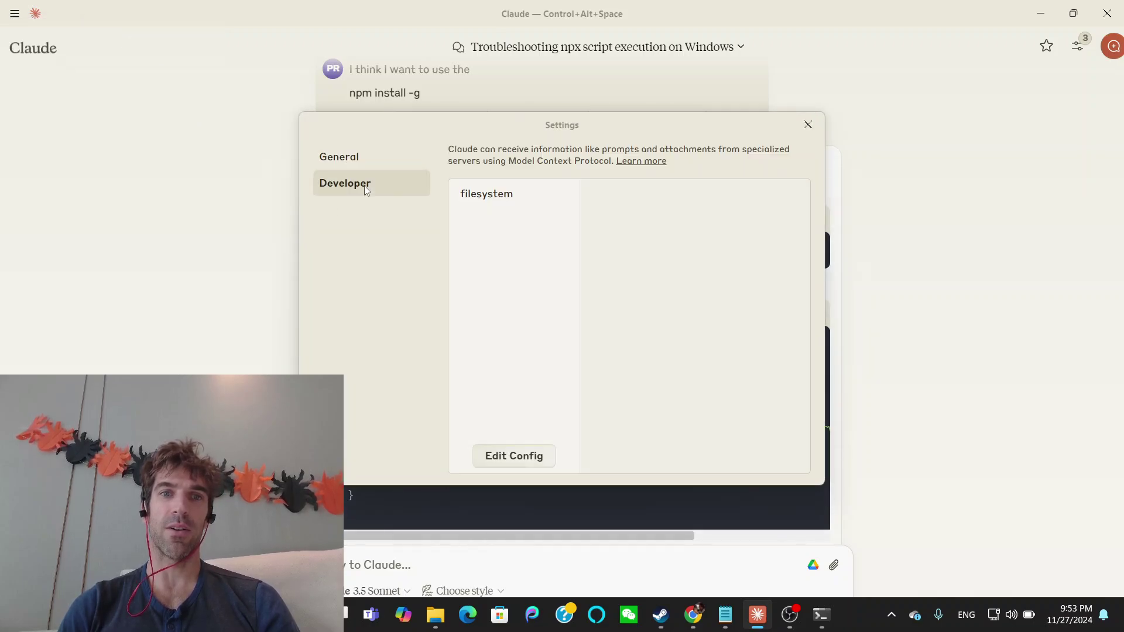
pyautogui.click(498, 198)
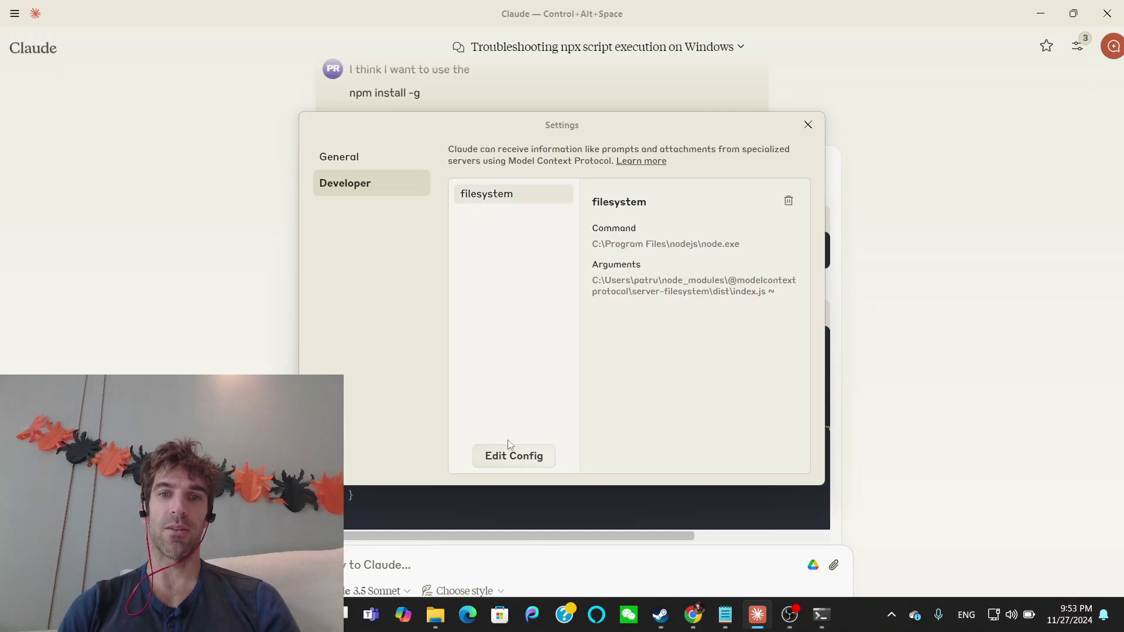
pyautogui.click(511, 454)
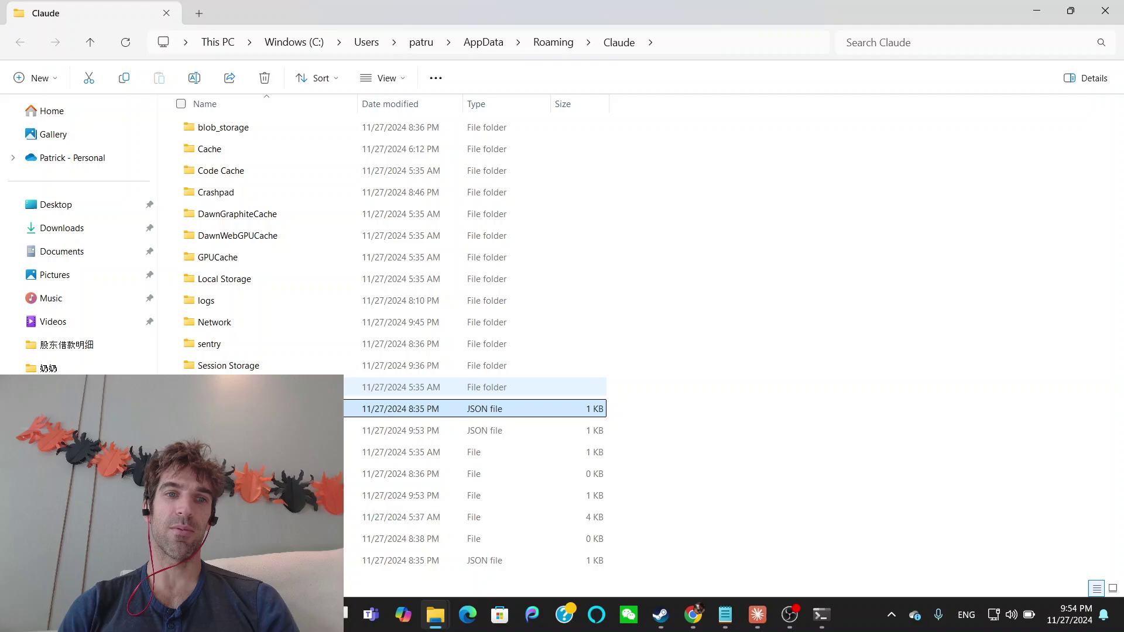
# Step: Replace claude_desktop_config.json with the node.exe config for index.js and anthropicFun, and save
pyautogui.press('Return')
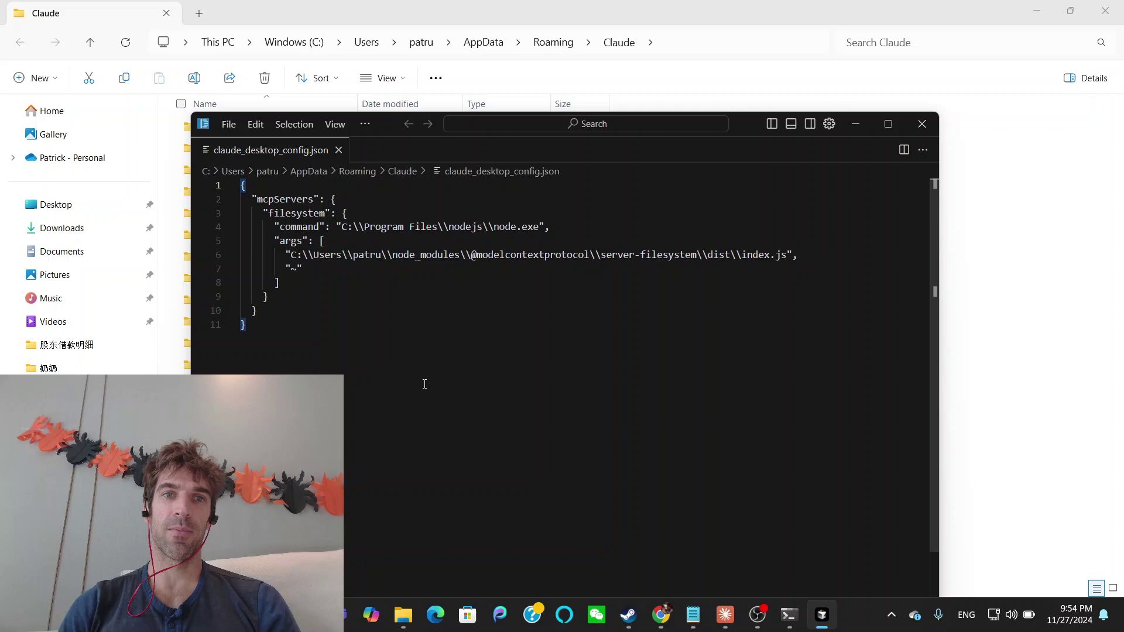
pyautogui.hotkey('ctrl', 'a')
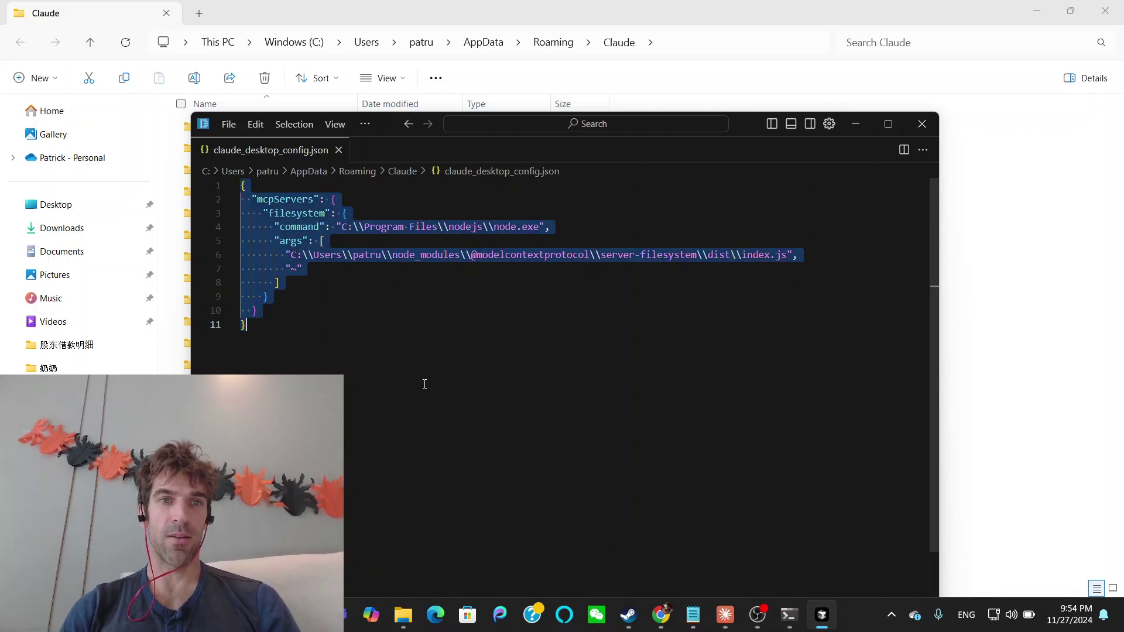
pyautogui.hotkey('ctrl', 'v')
pyautogui.click(472, 300)
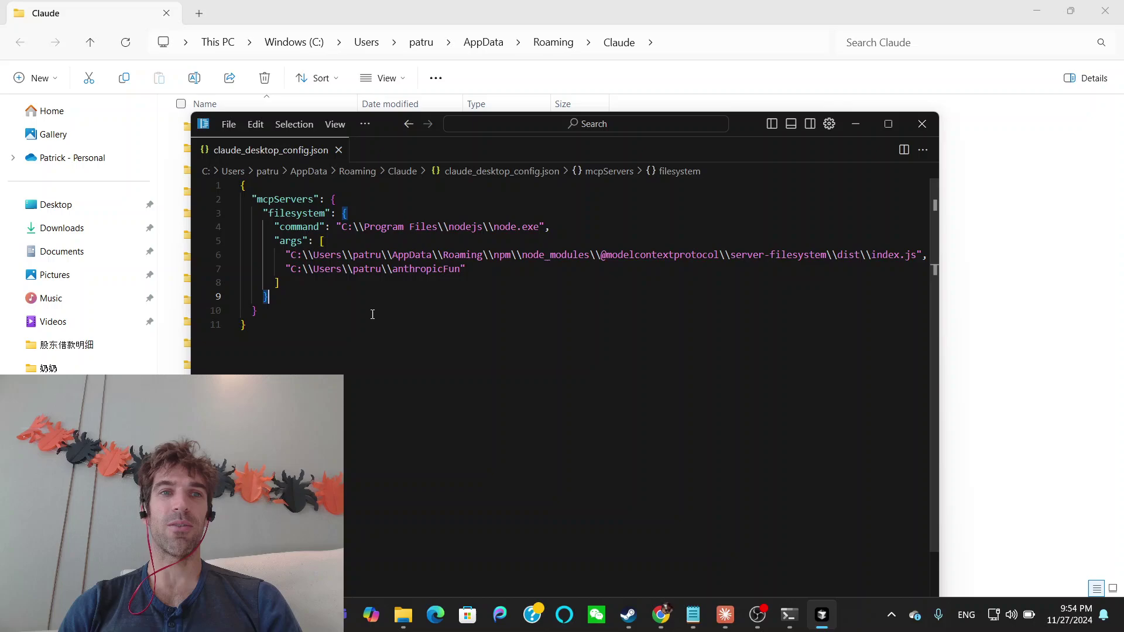
pyautogui.click(229, 125)
pyautogui.click(257, 357)
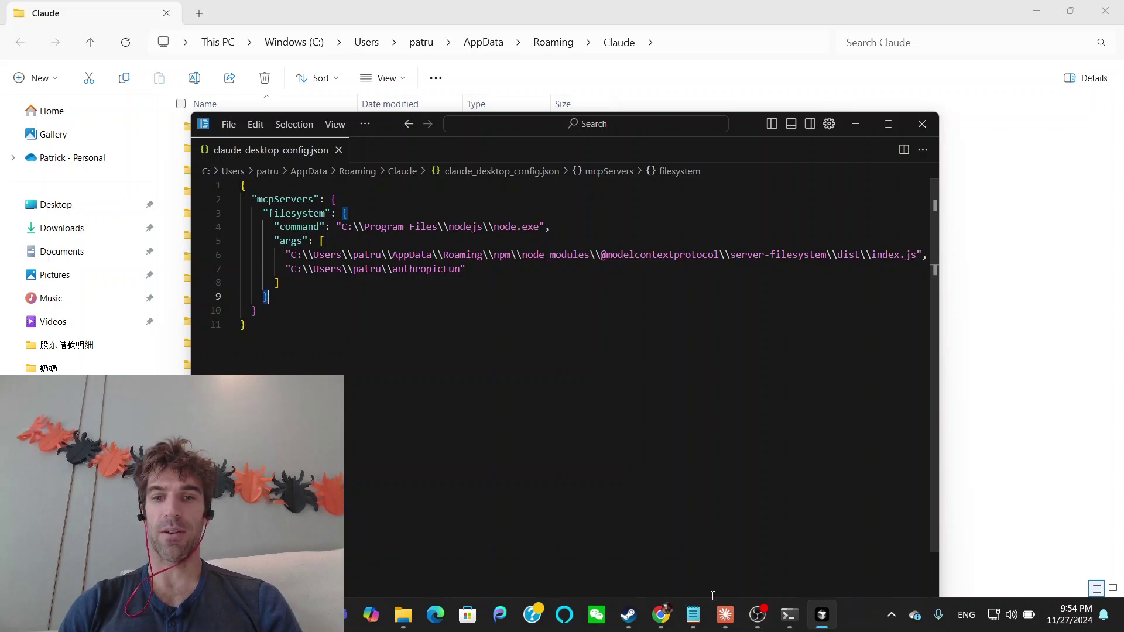
# Step: Close Claude's Settings dialog and quit the app through File > Exit
pyautogui.click(726, 619)
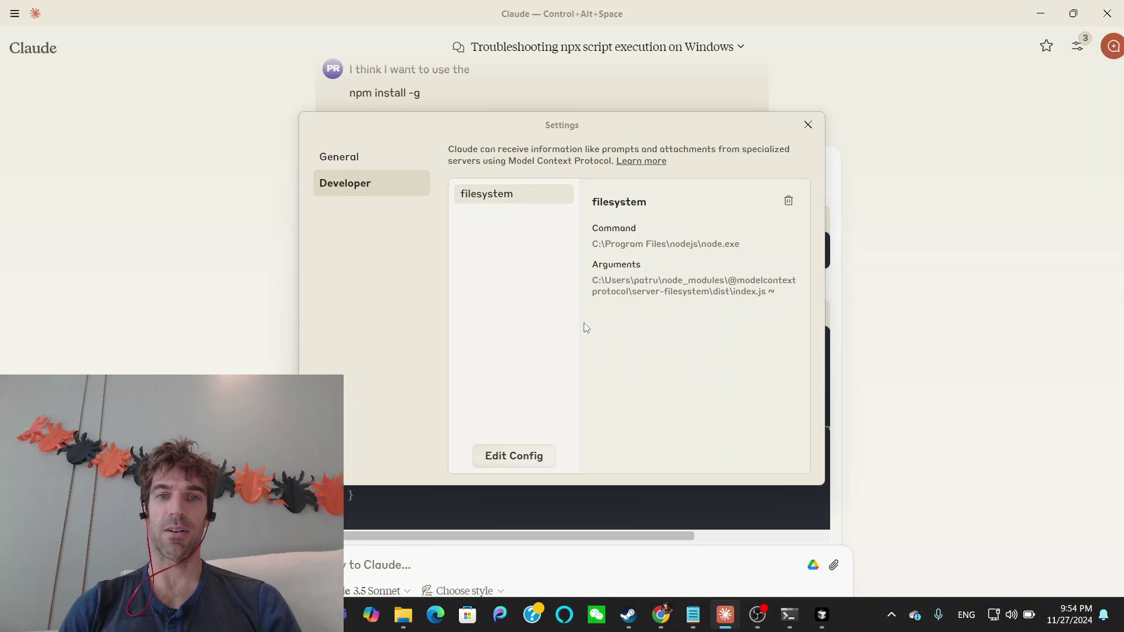
pyautogui.click(807, 125)
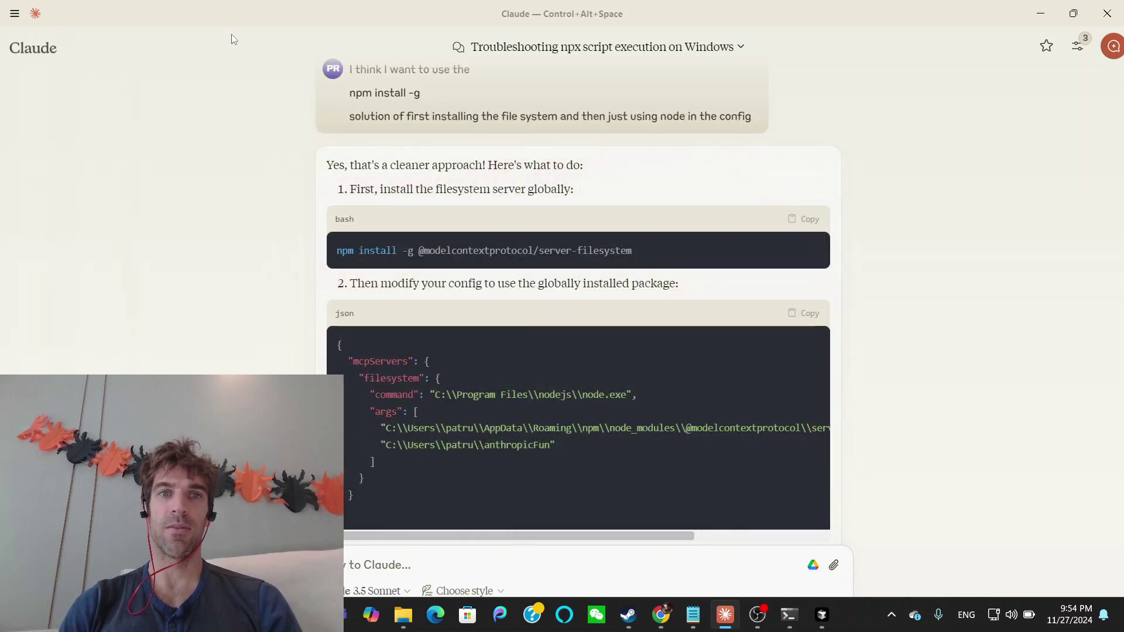
pyautogui.click(11, 9)
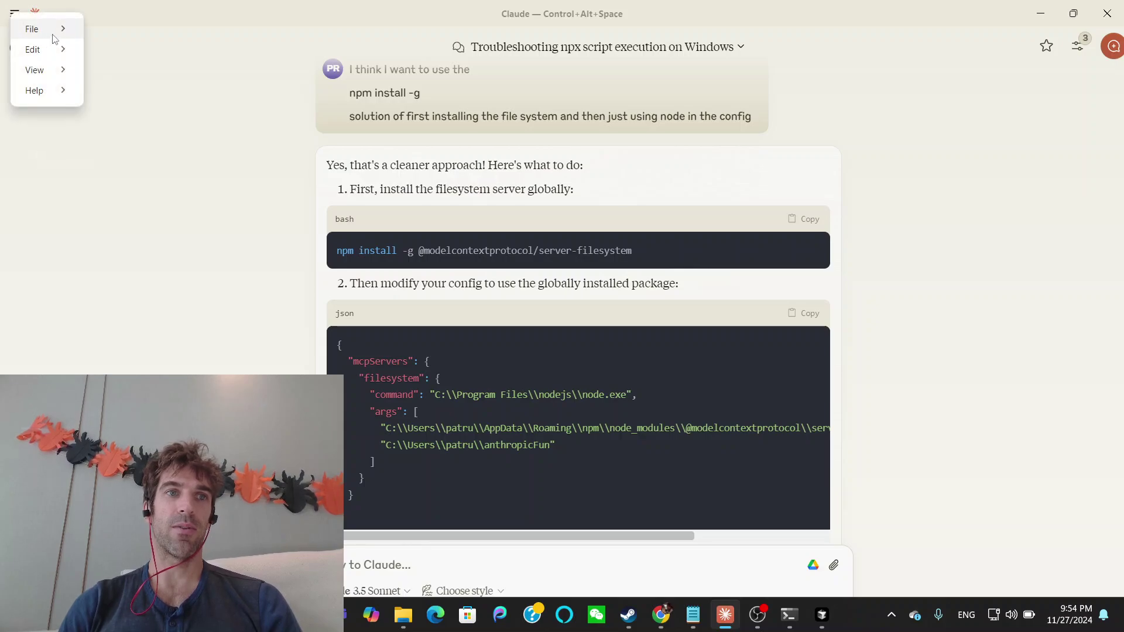
pyautogui.moveTo(52, 39)
pyautogui.click(109, 82)
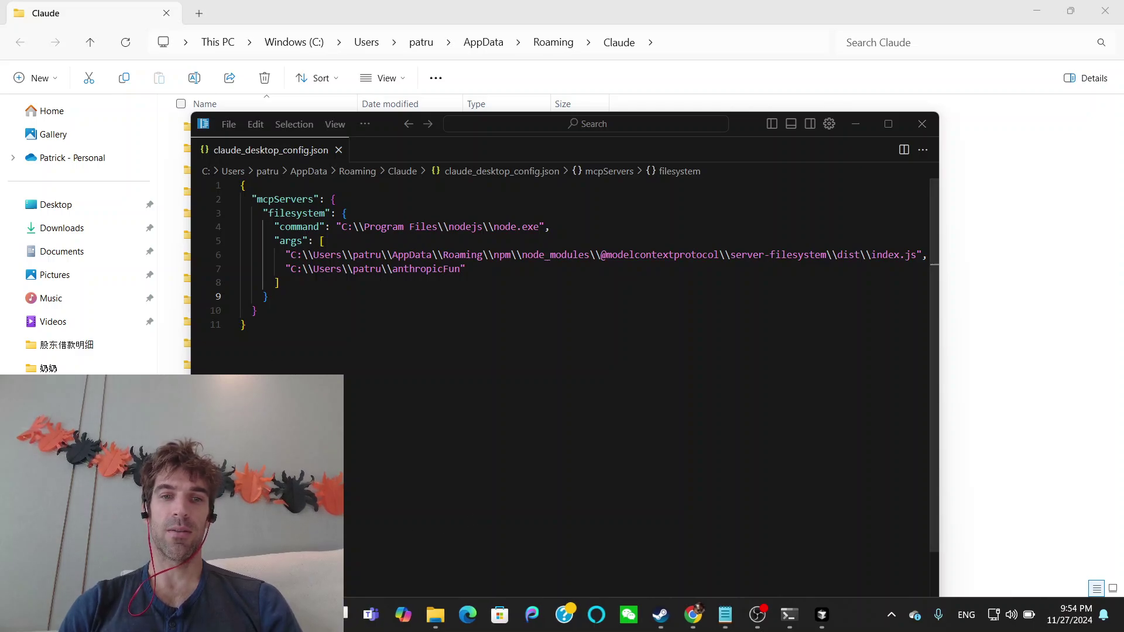
# Step: Relaunch Claude and confirm the MCP tools list includes list_directory and read_file
pyautogui.press('super')
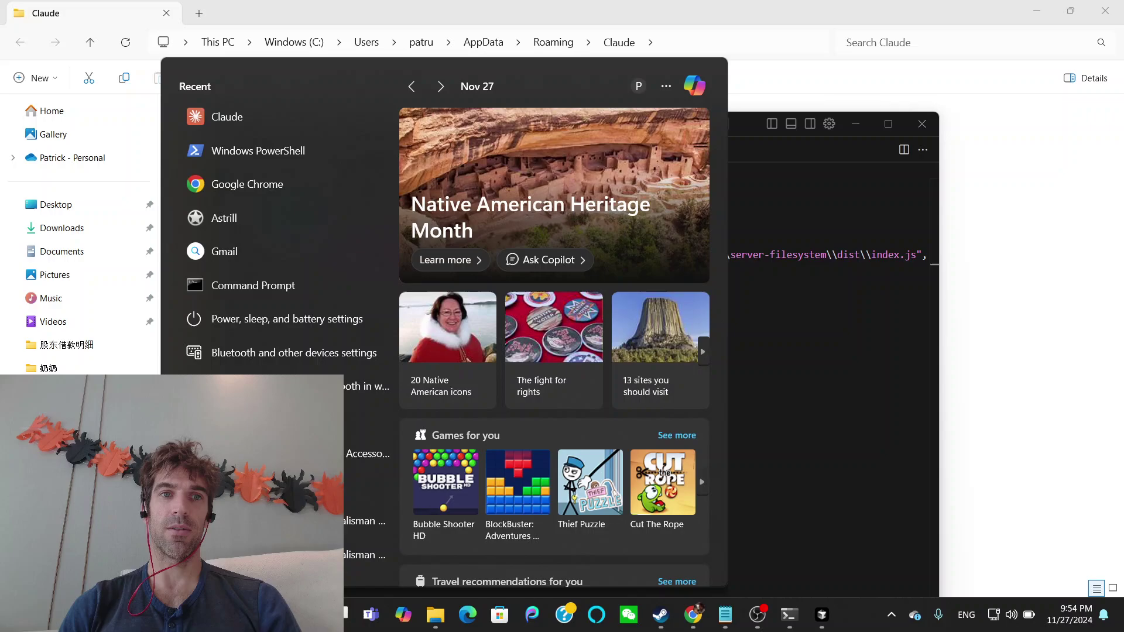
pyautogui.click(257, 118)
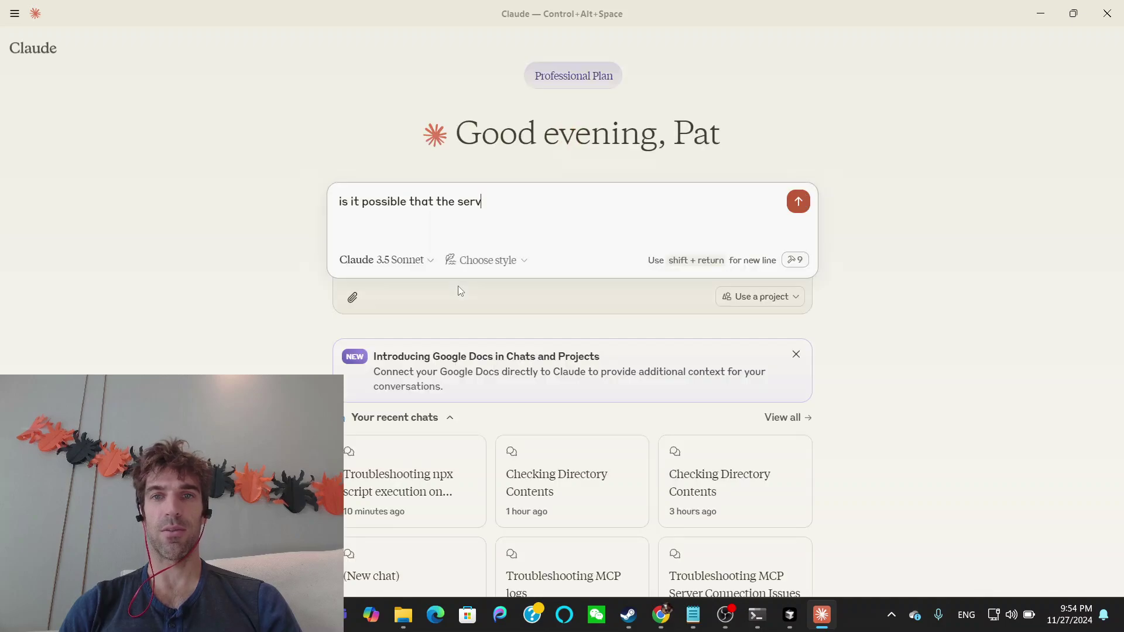
pyautogui.click(796, 261)
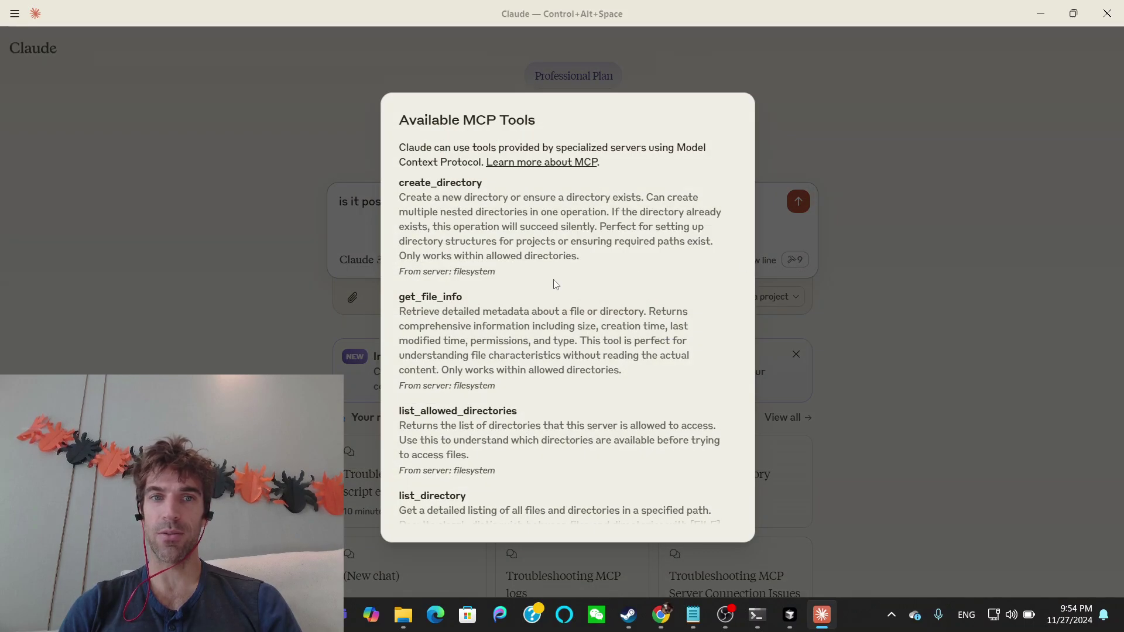
pyautogui.scroll(-3, 556, 284)
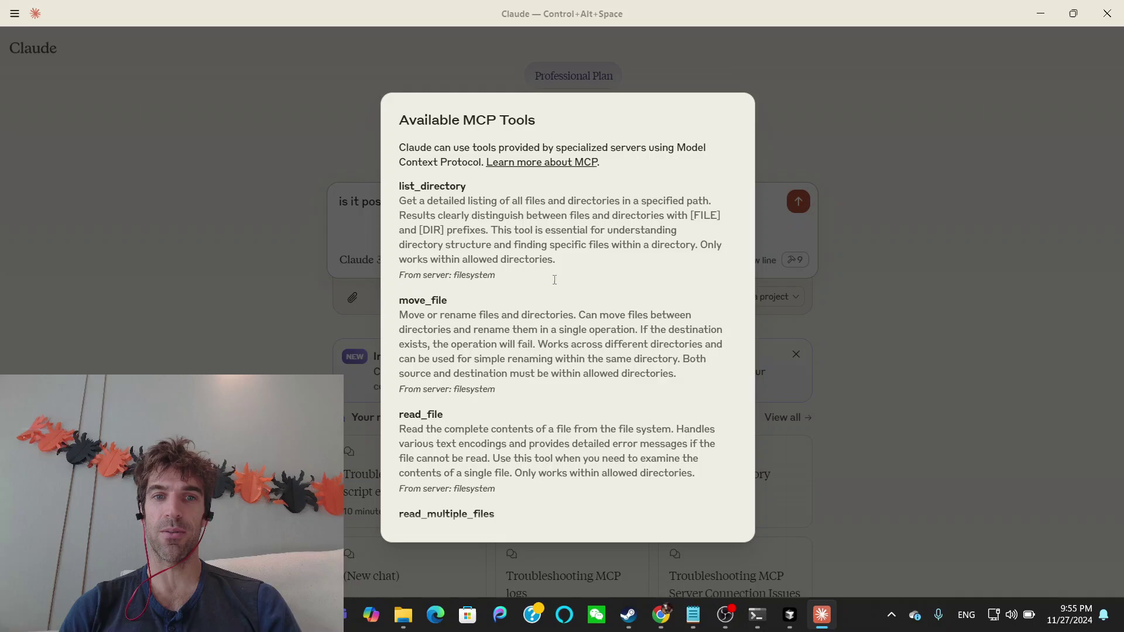
pyautogui.scroll(-5, 555, 280)
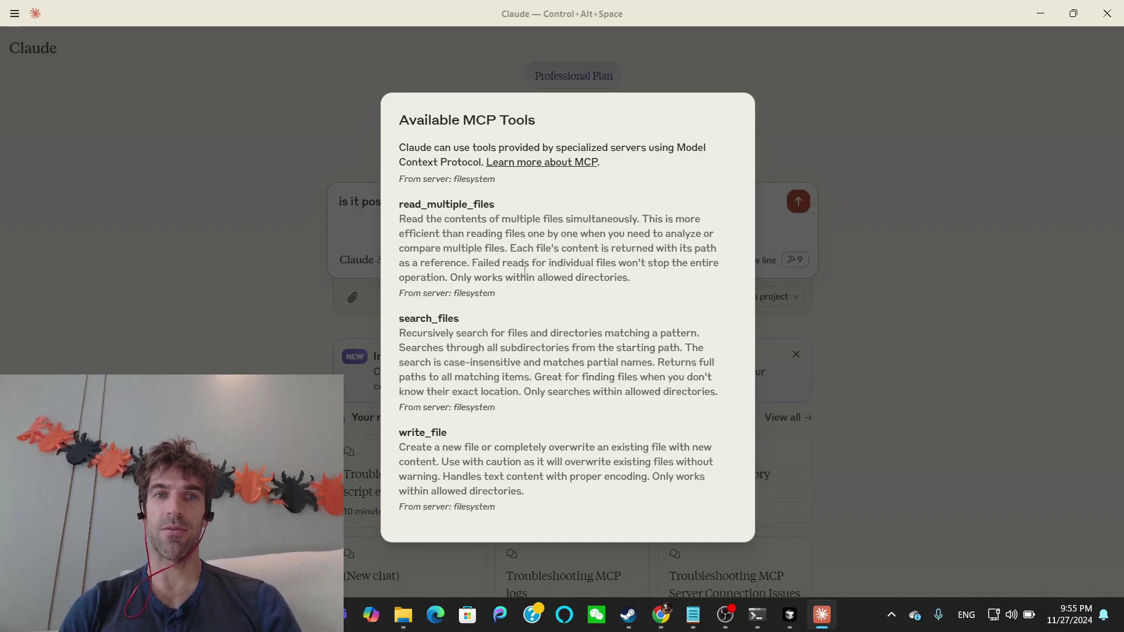
pyautogui.click(347, 211)
# Step: Ask 'hey what's in my directory sir' and allow the filesystem tool for this chat
pyautogui.tripleClick(409, 202)
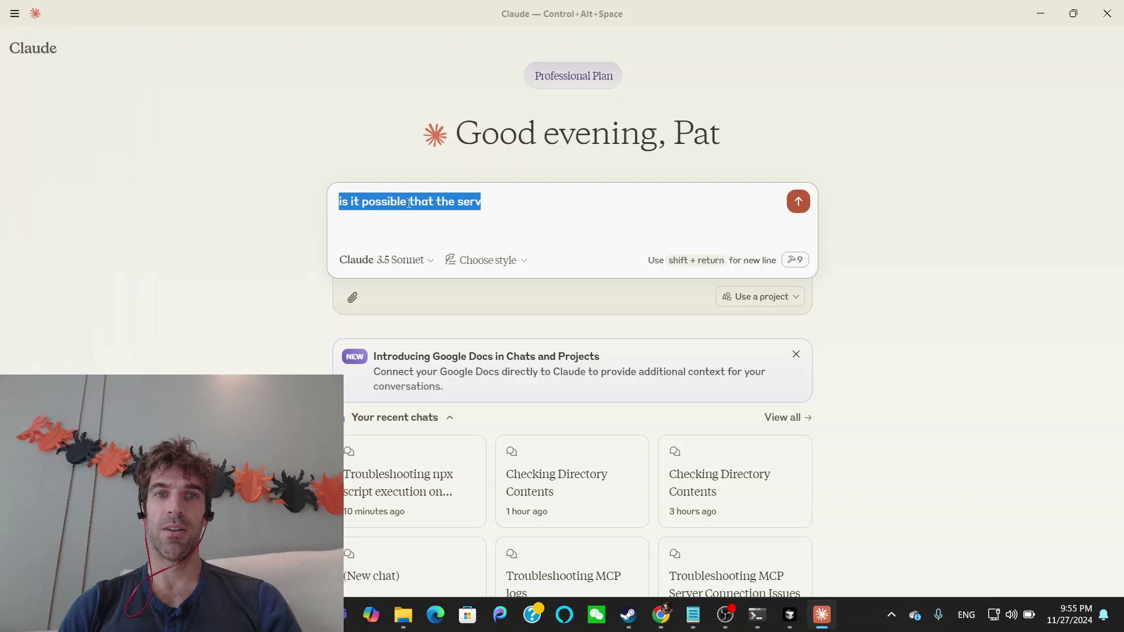
pyautogui.write('hey wh')
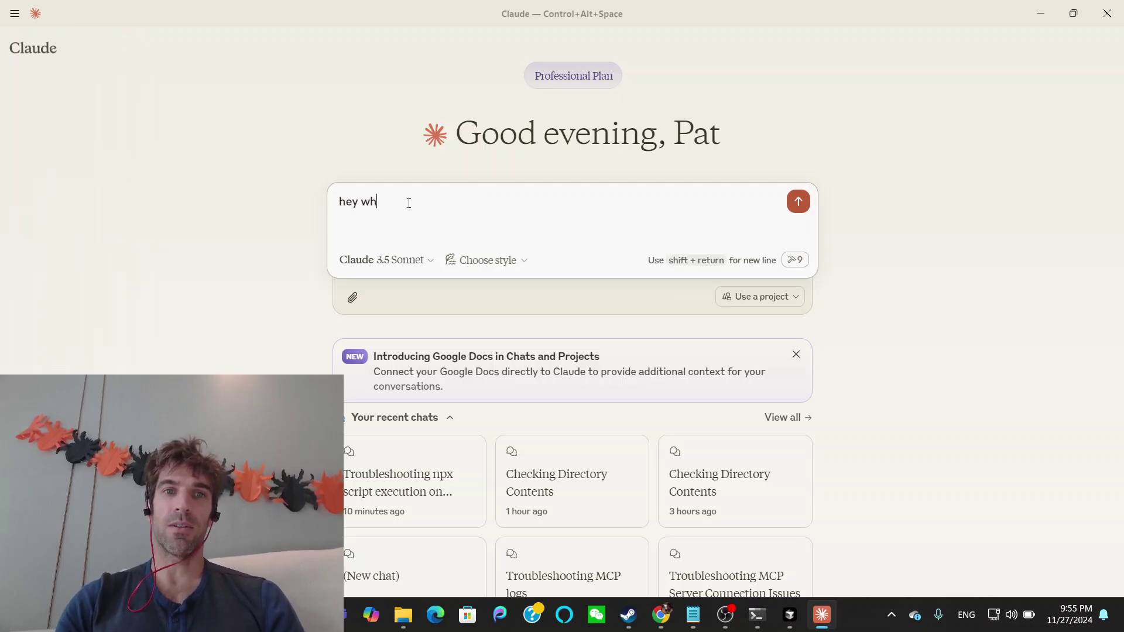
pyautogui.write("at's in my direc")
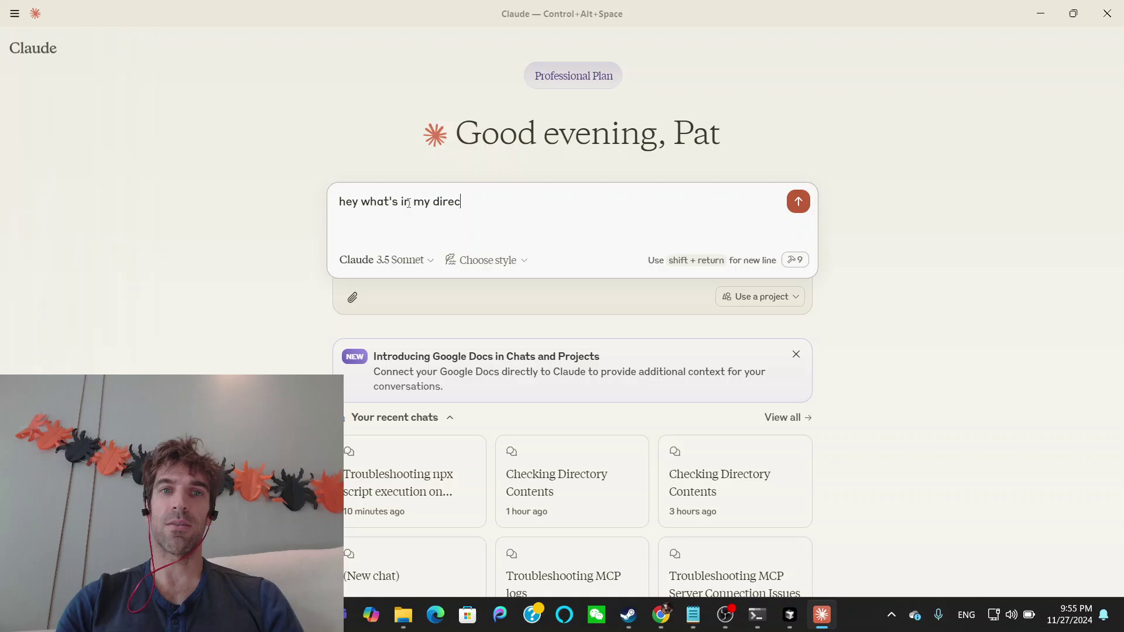
pyautogui.write('tory sir')
pyautogui.press('Return')
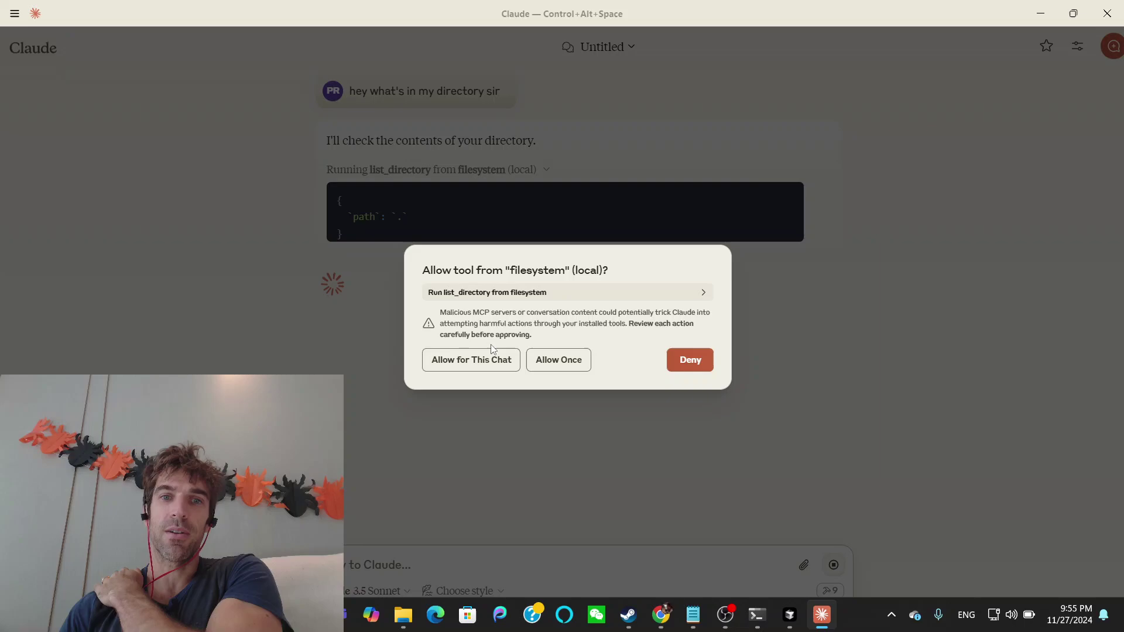
pyautogui.click(478, 366)
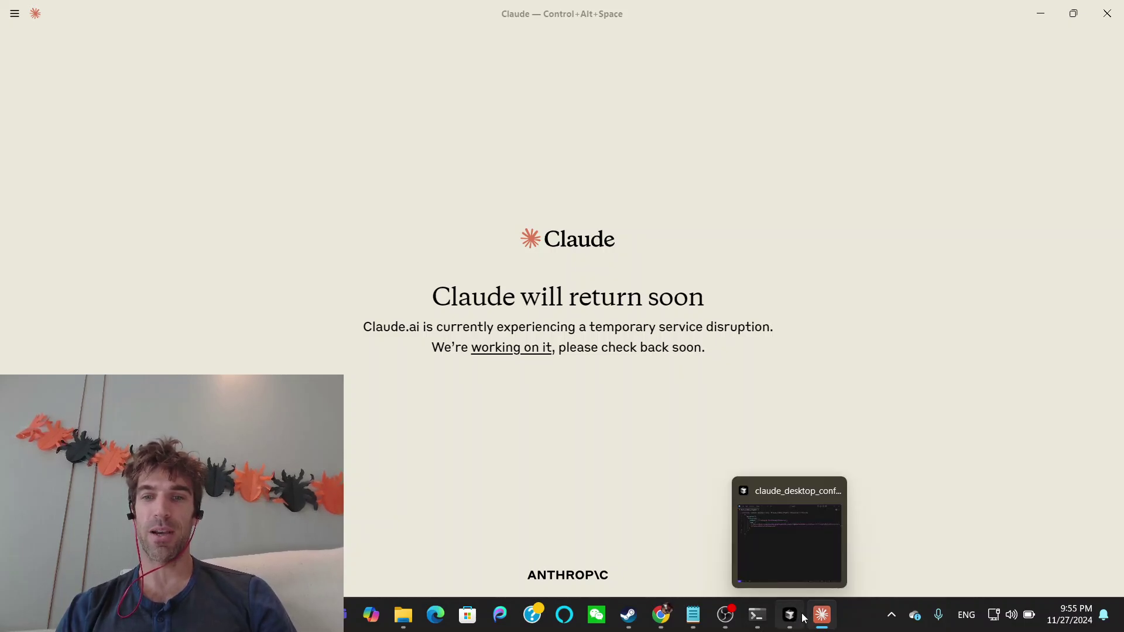
# Step: Check the finished install in PowerShell, return to Claude, then bring OBS Studio forward
pyautogui.moveTo(820, 617)
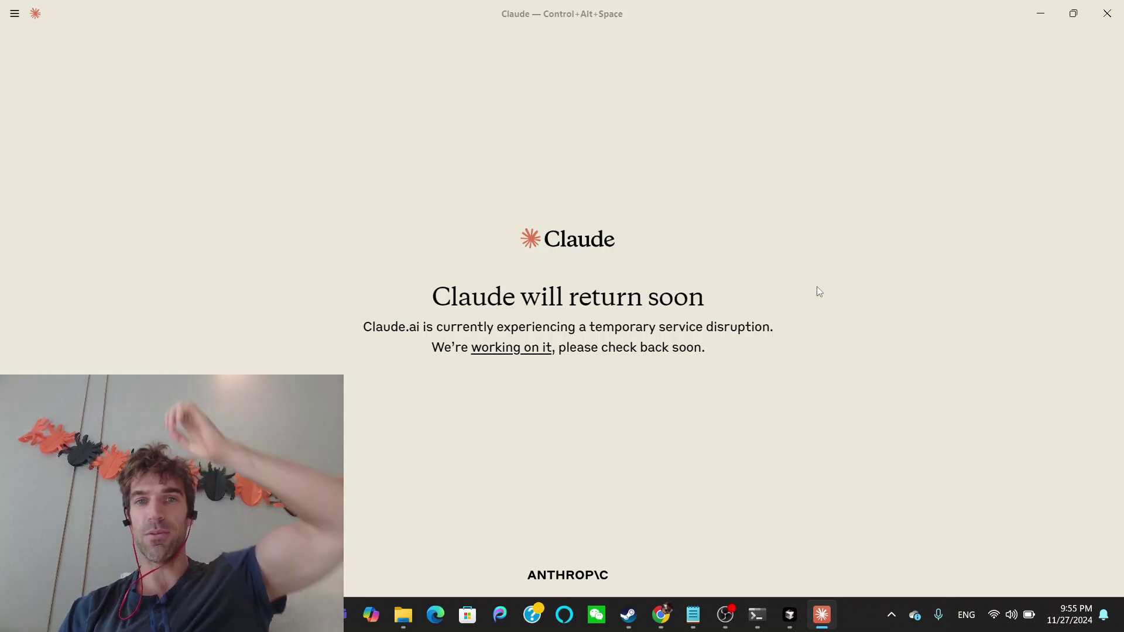
pyautogui.click(766, 603)
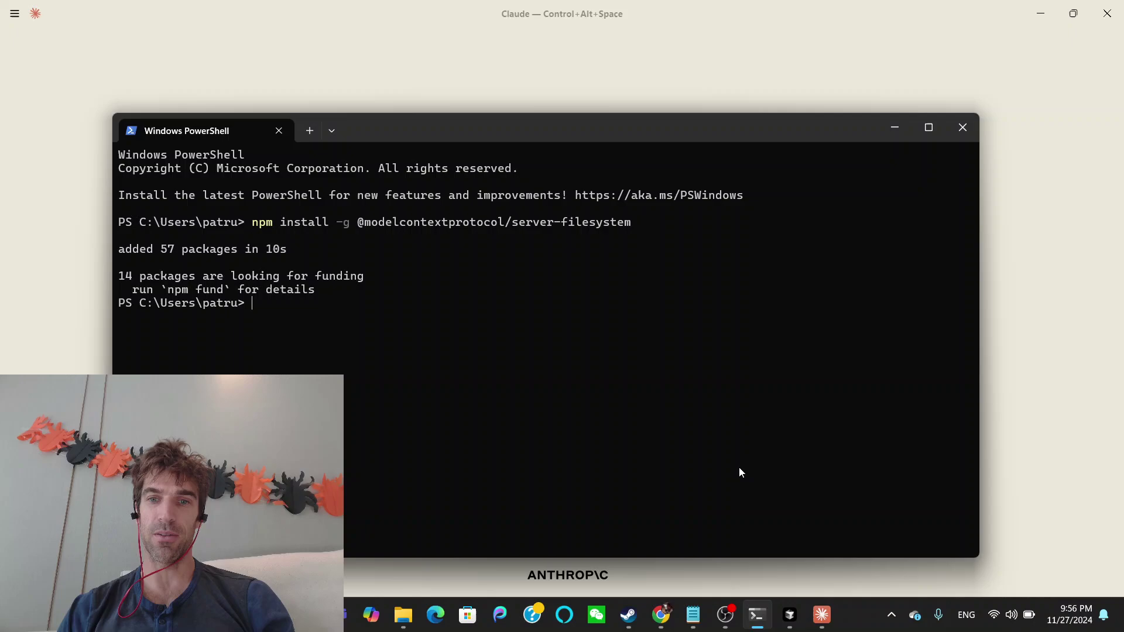
pyautogui.click(1024, 319)
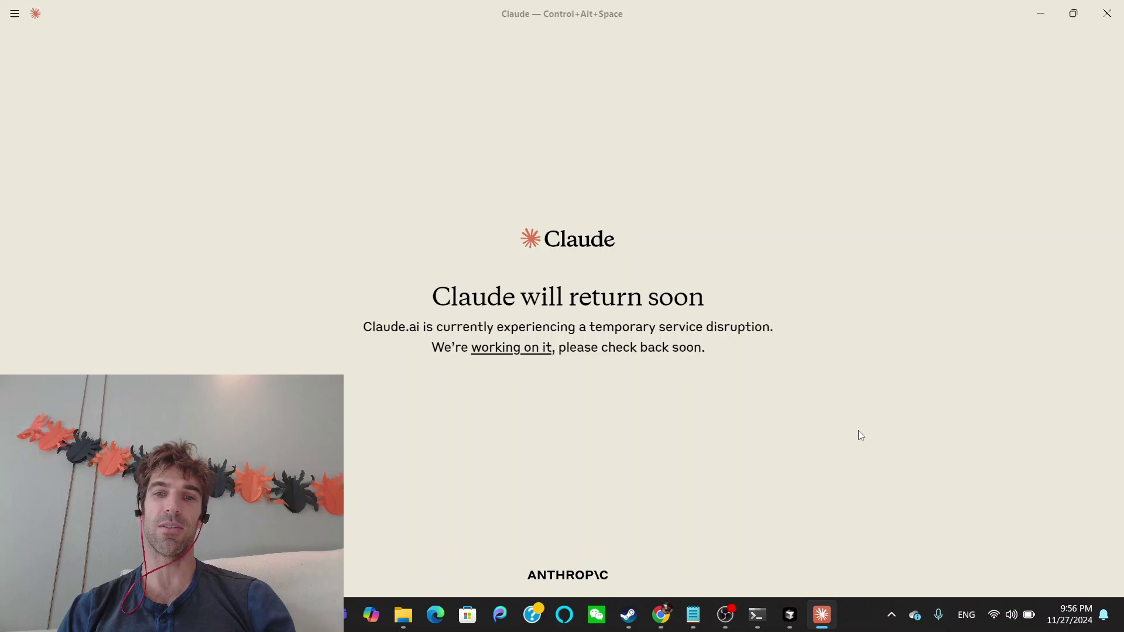
pyautogui.click(728, 615)
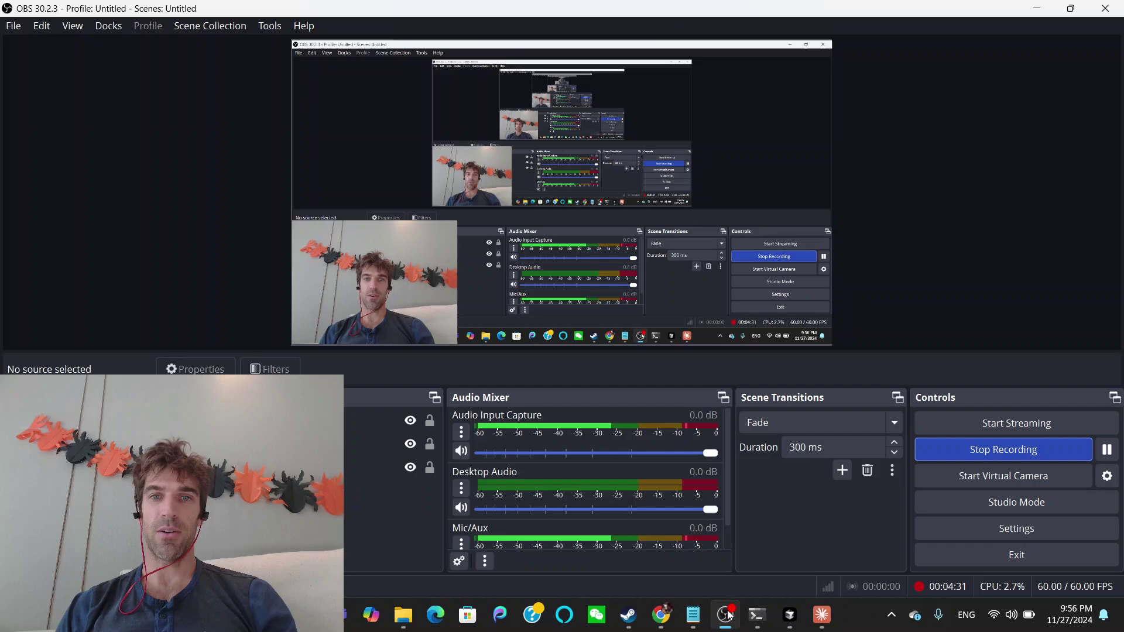